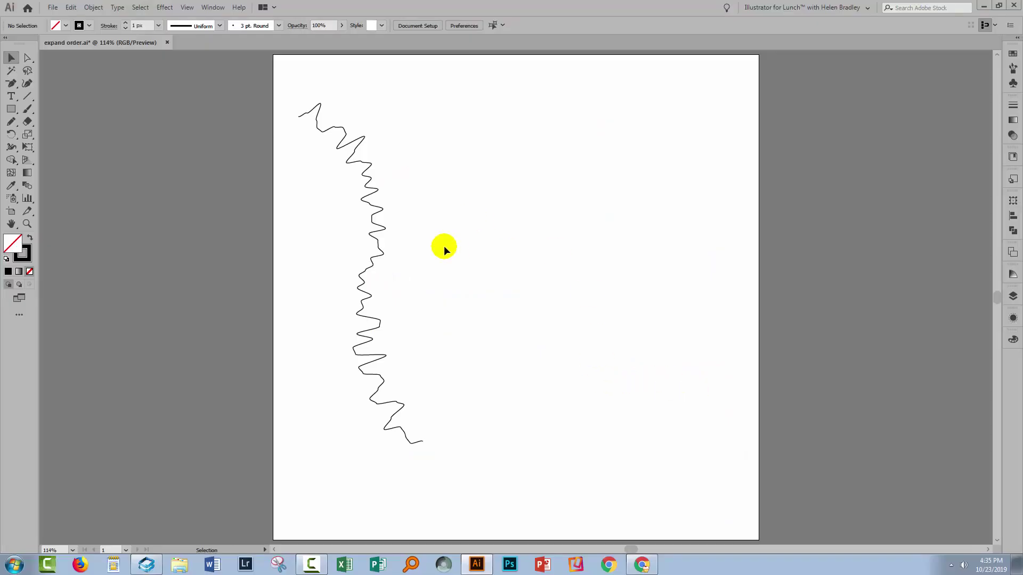
Select the zigzag line and toggle its Roughen effect in Appearance to reveal the smooth underlying curve.
left_click_drag(313, 263, 418, 338)
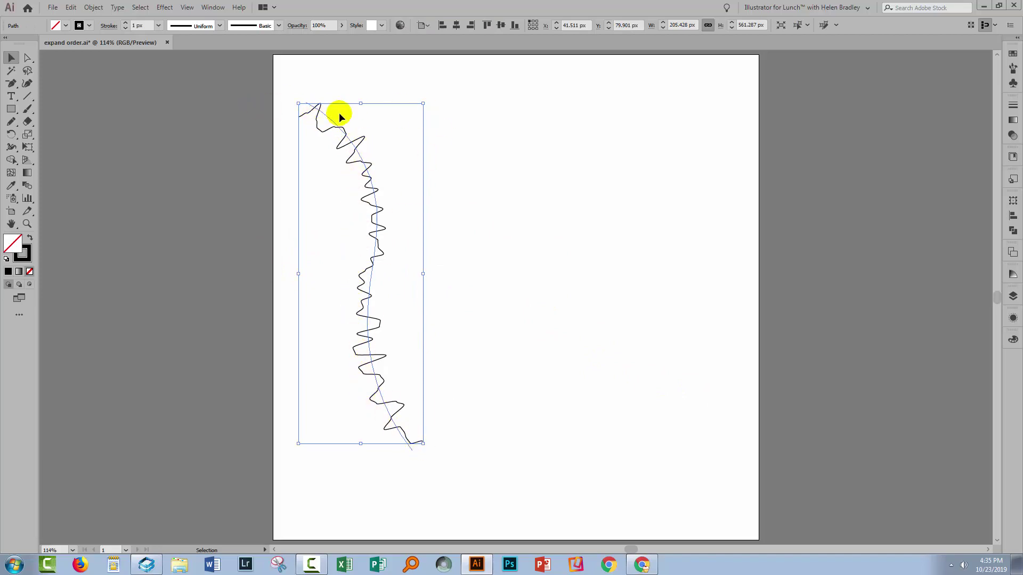
left_click(28, 258)
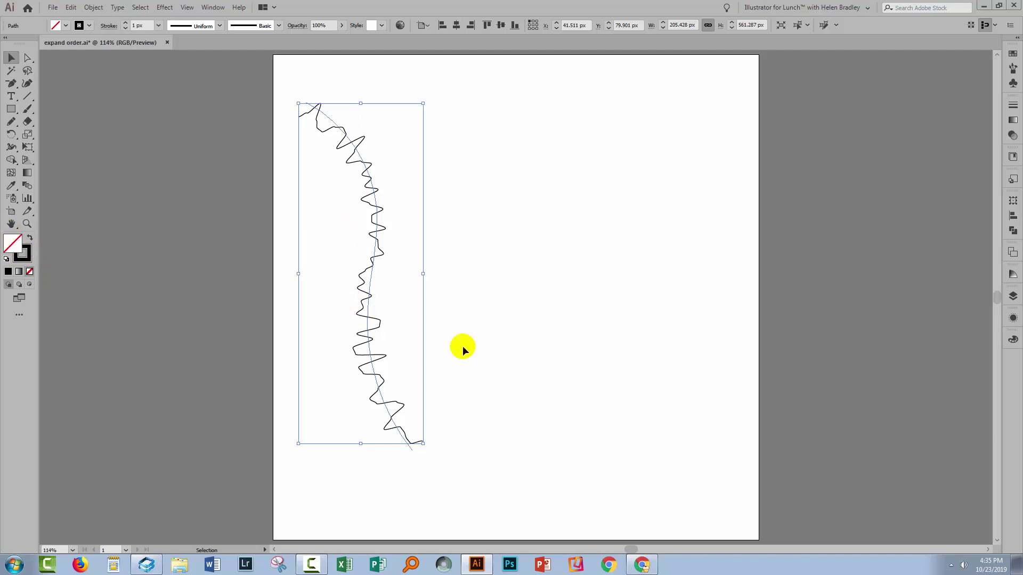
left_click(1012, 317)
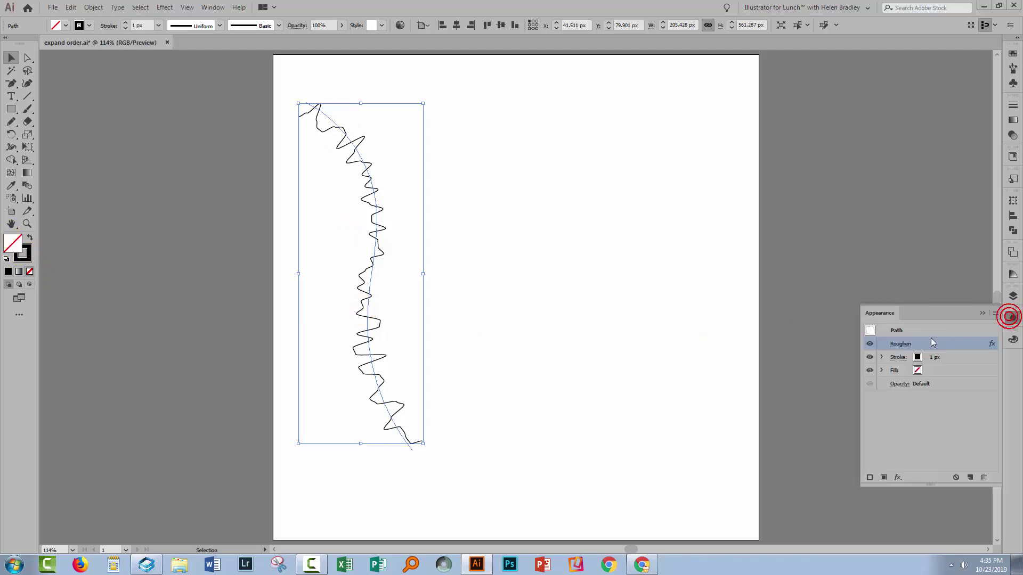
left_click(870, 344)
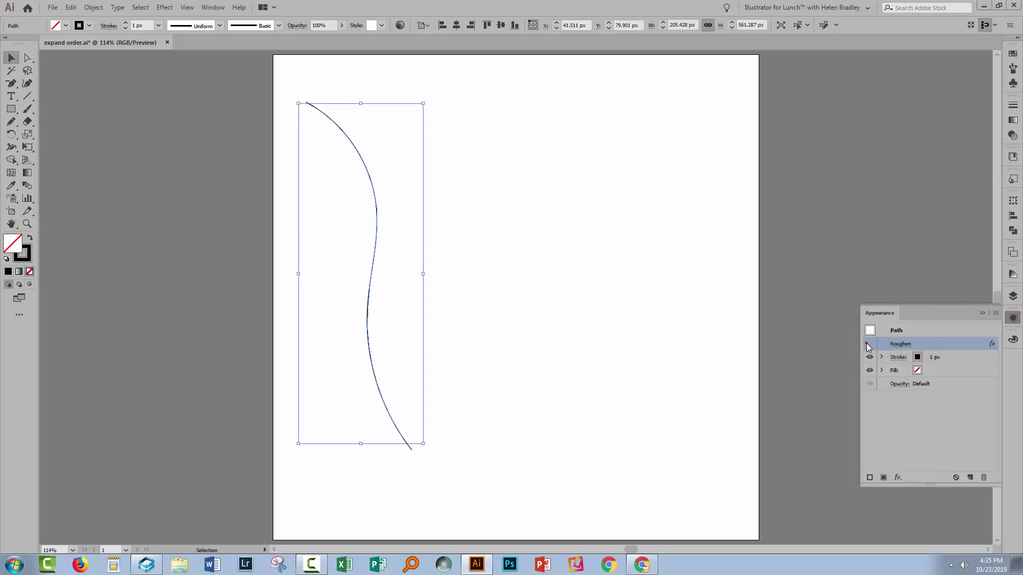
left_click(868, 344)
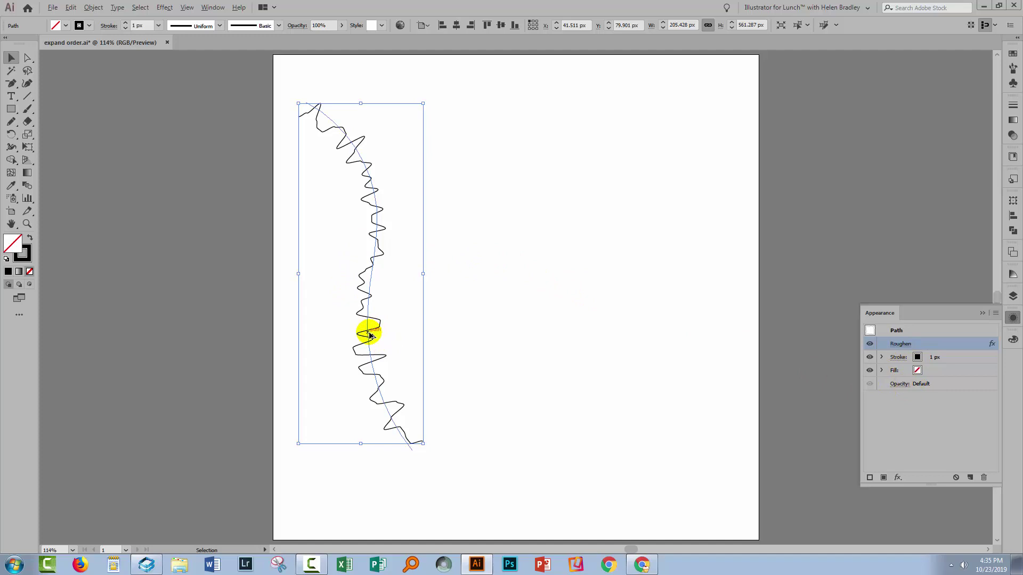
Duplicate the zigzag line to the right side of the page and select the copy.
left_click_drag(369, 334, 624, 335)
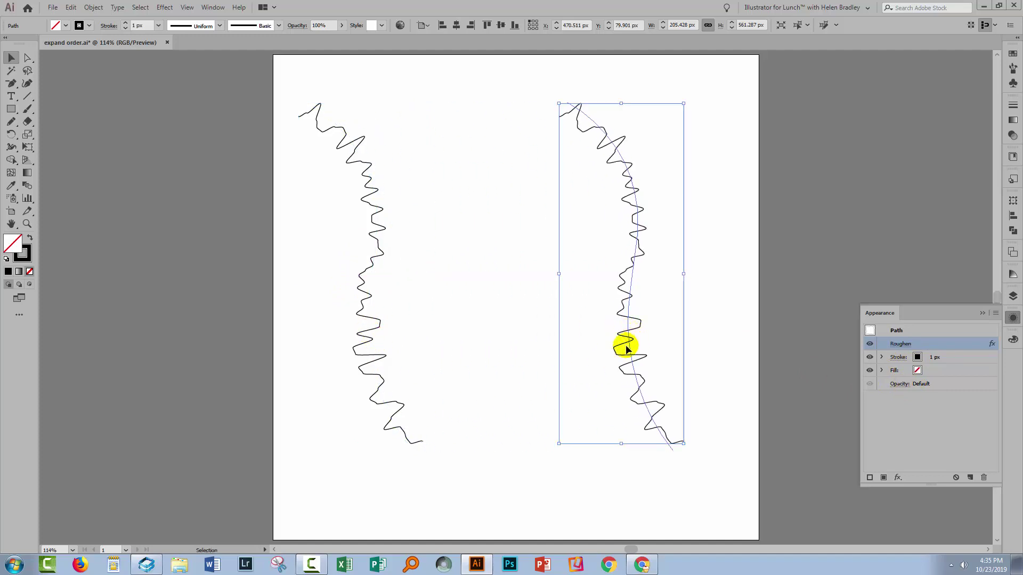
left_click(520, 333)
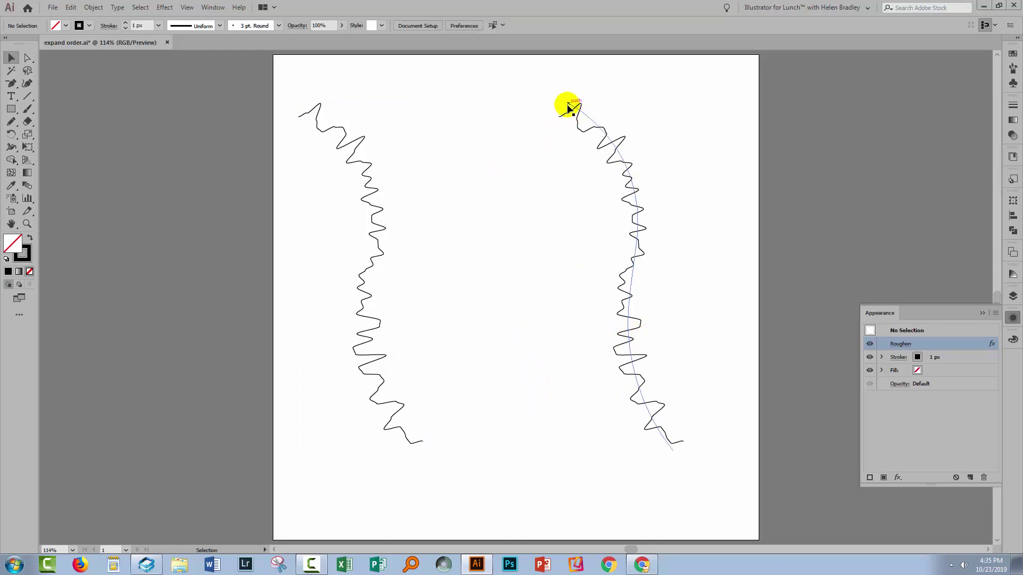
left_click_drag(556, 231, 657, 306)
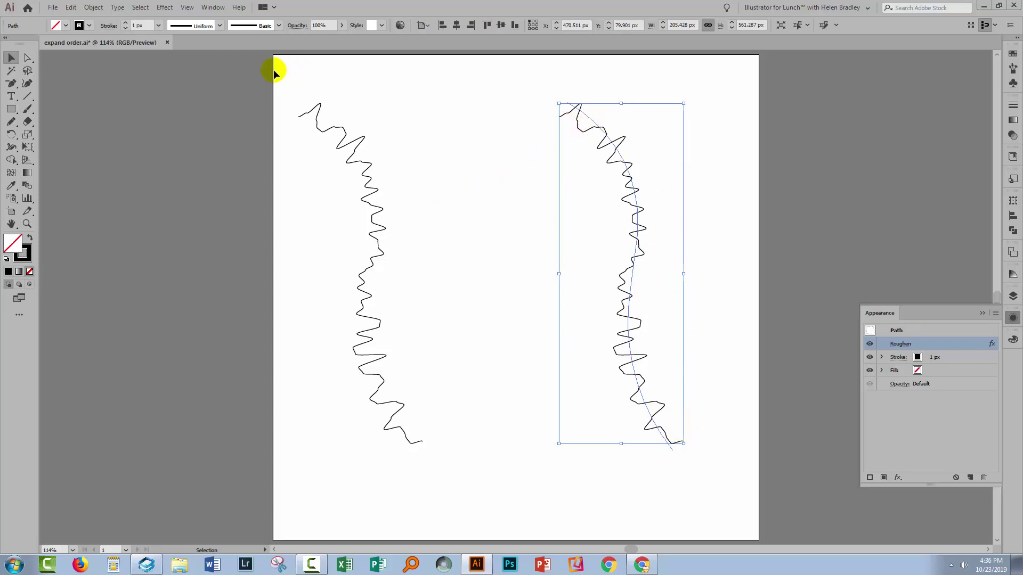
Give the copy the thick-to-thin Width Profile 4 and a 20 px stroke weight.
left_click(181, 25)
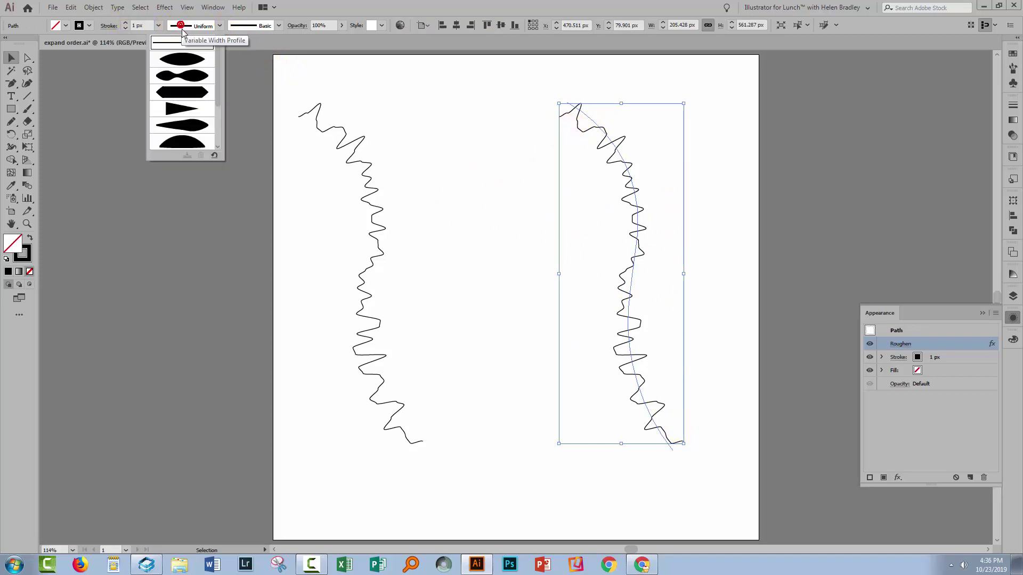
left_click(178, 113)
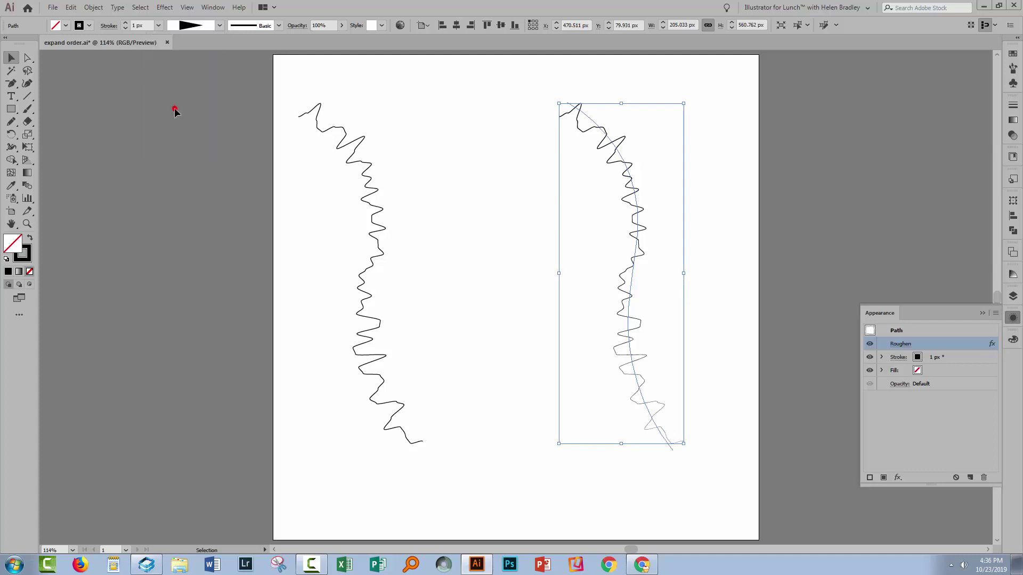
left_click(145, 25)
type("20")
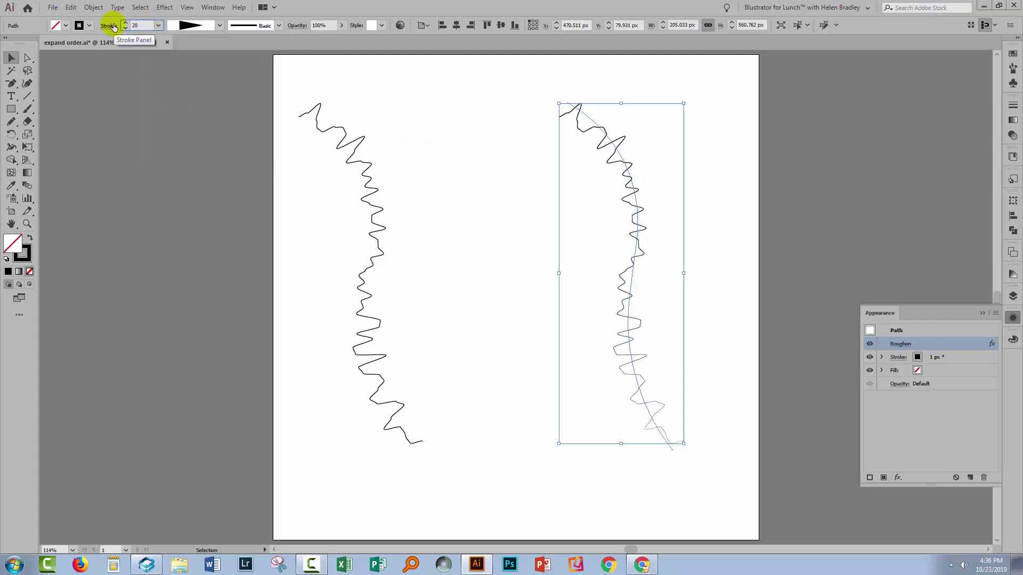
key("Tab")
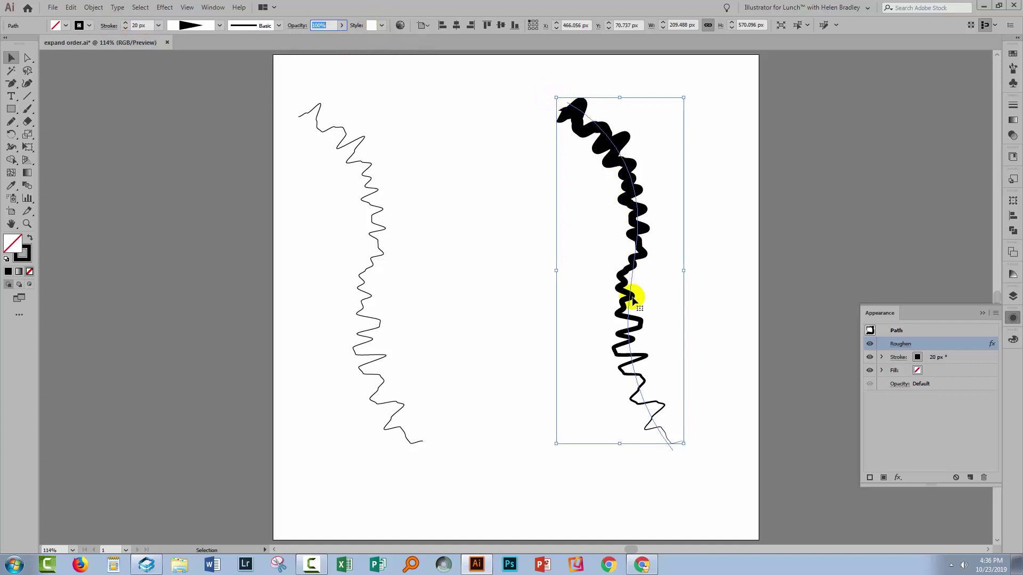
left_click(510, 412)
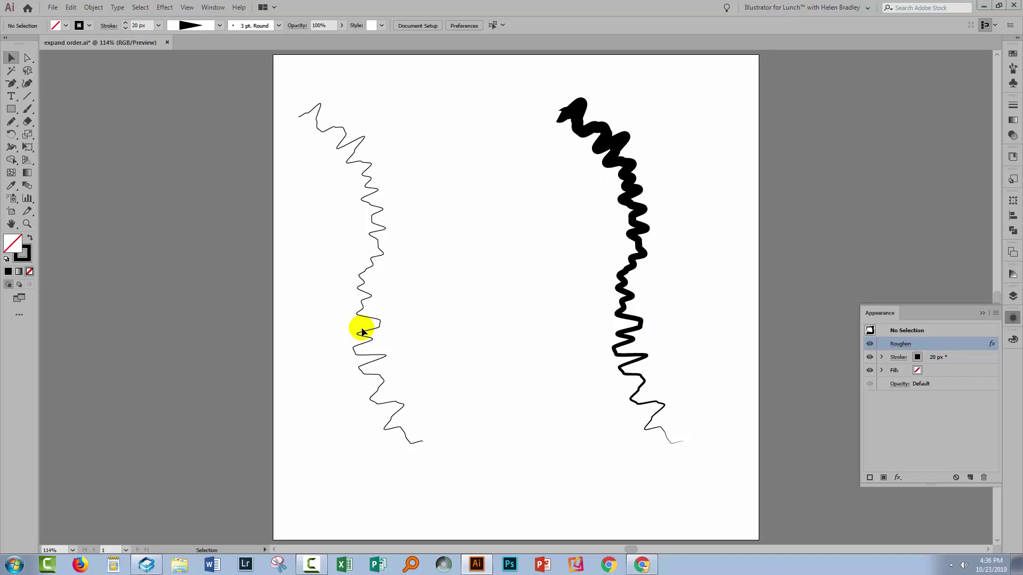
left_click_drag(298, 250, 696, 372)
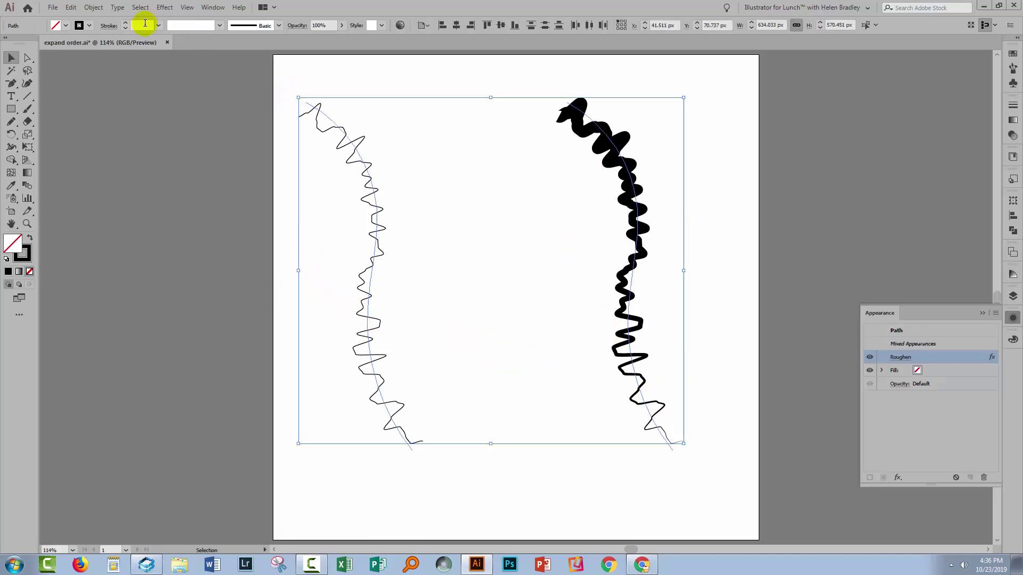
left_click(92, 7)
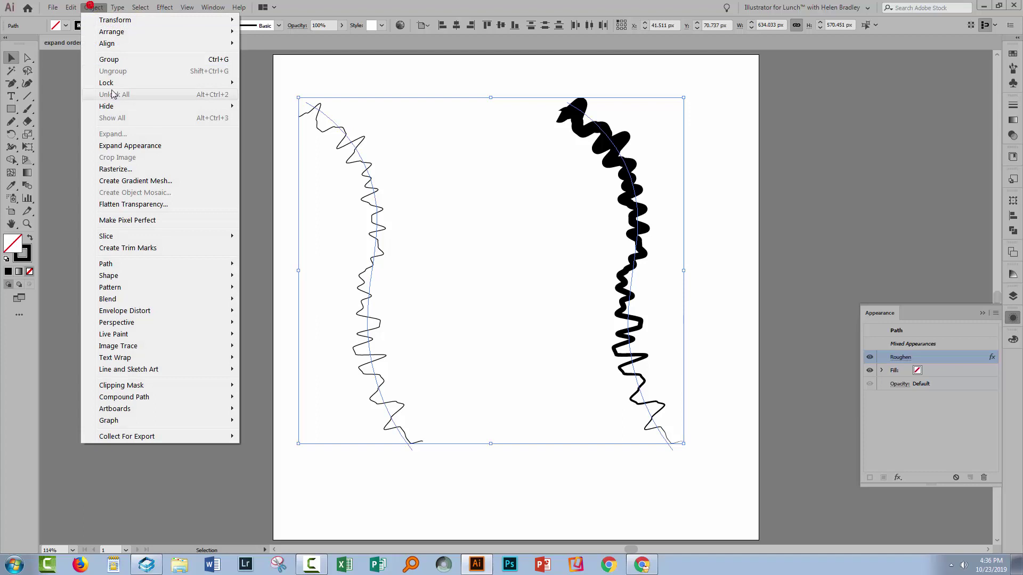
left_click(119, 142)
left_click(137, 156)
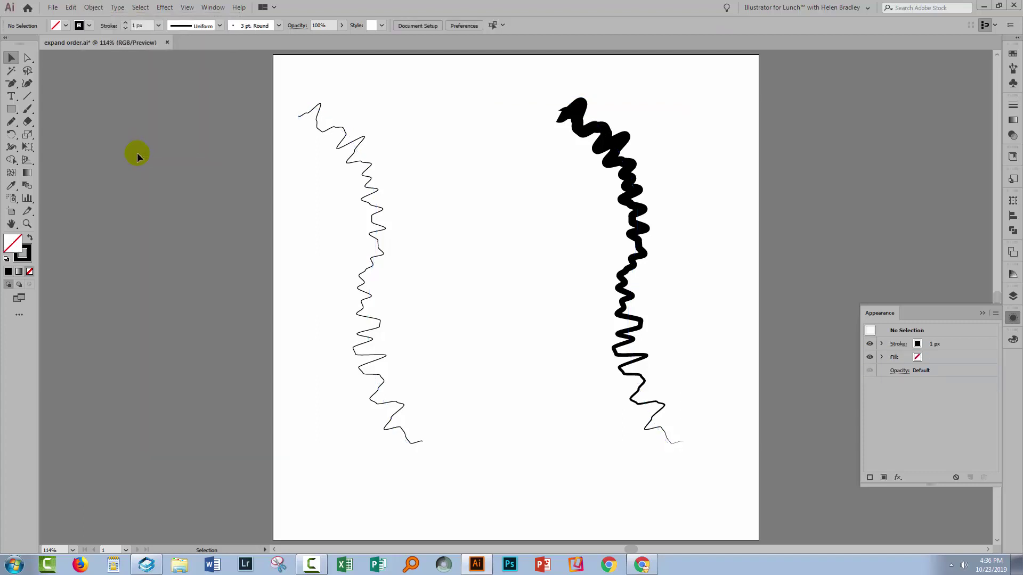
left_click(358, 283)
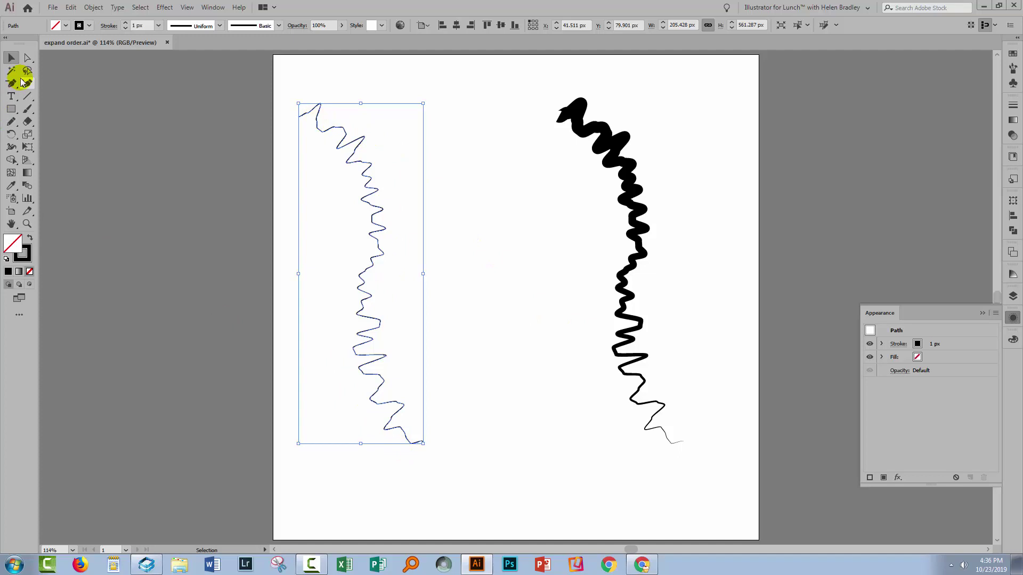
left_click(28, 57)
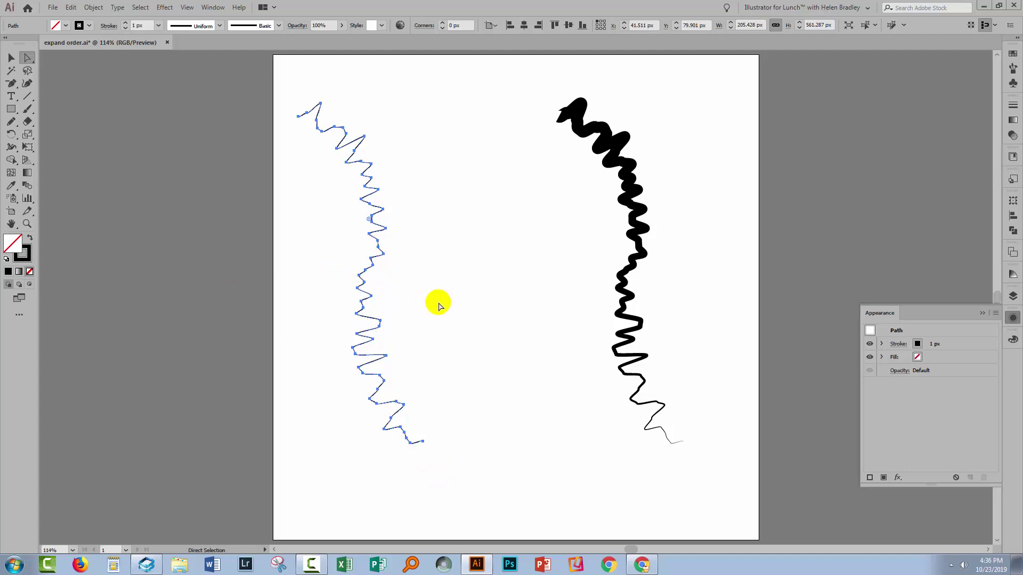
left_click(11, 58)
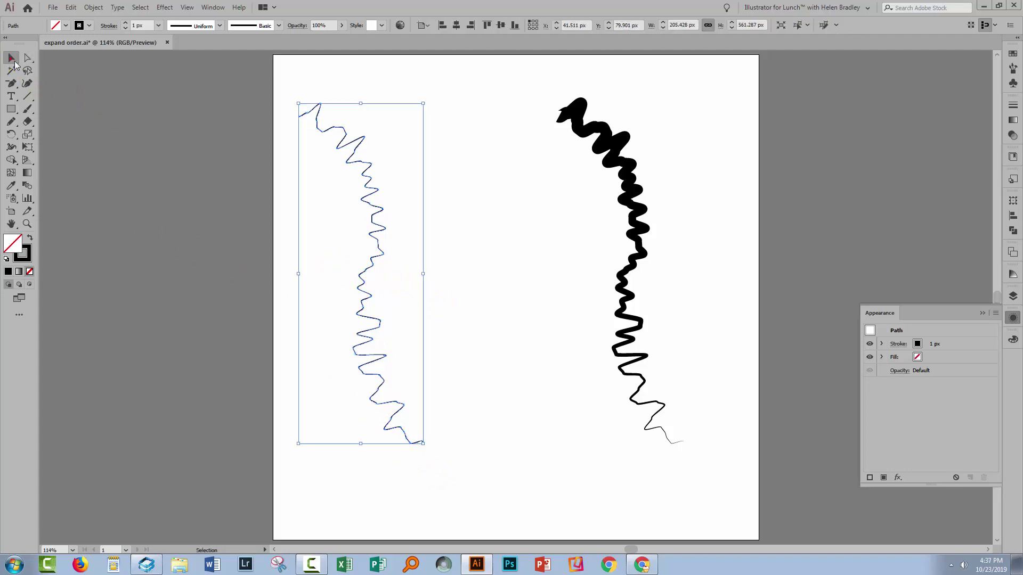
left_click(436, 240)
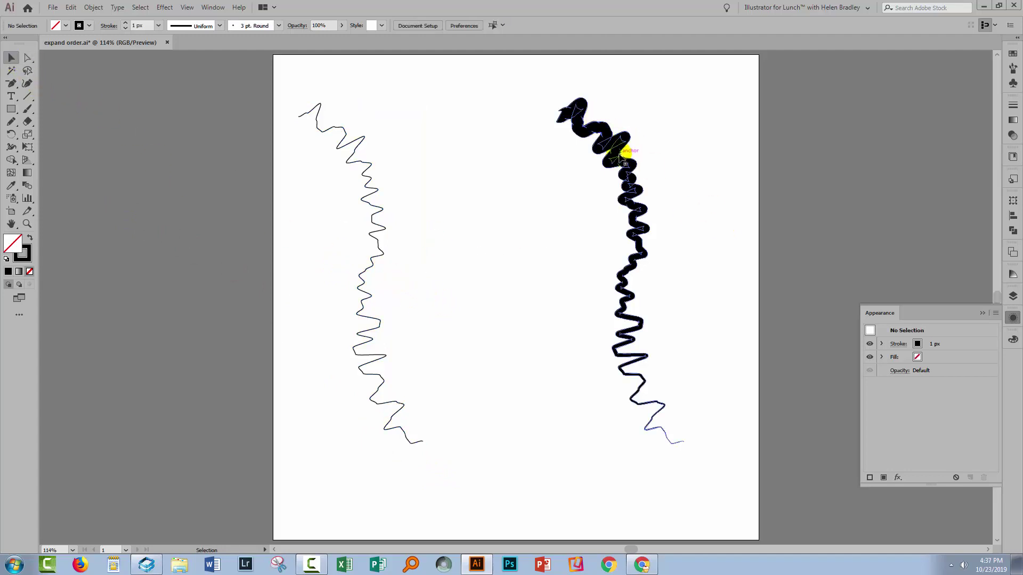
left_click(624, 161)
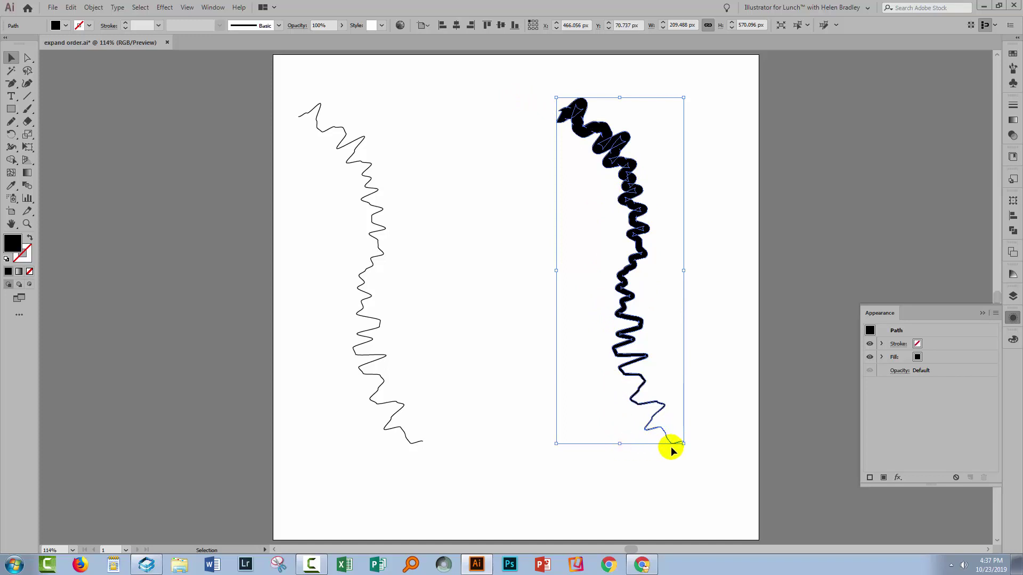
left_click(516, 329)
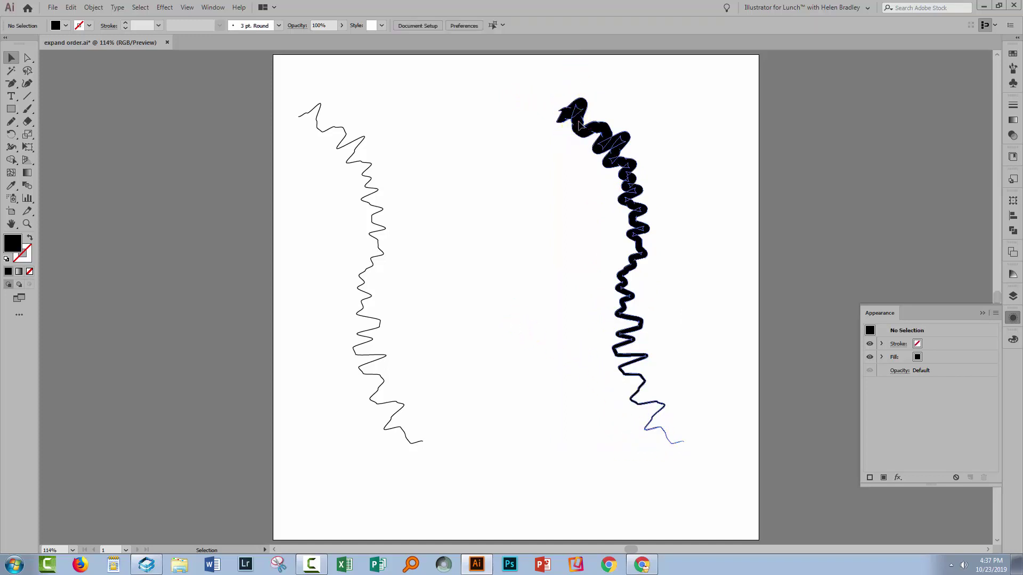
left_click(579, 125)
left_click(27, 58)
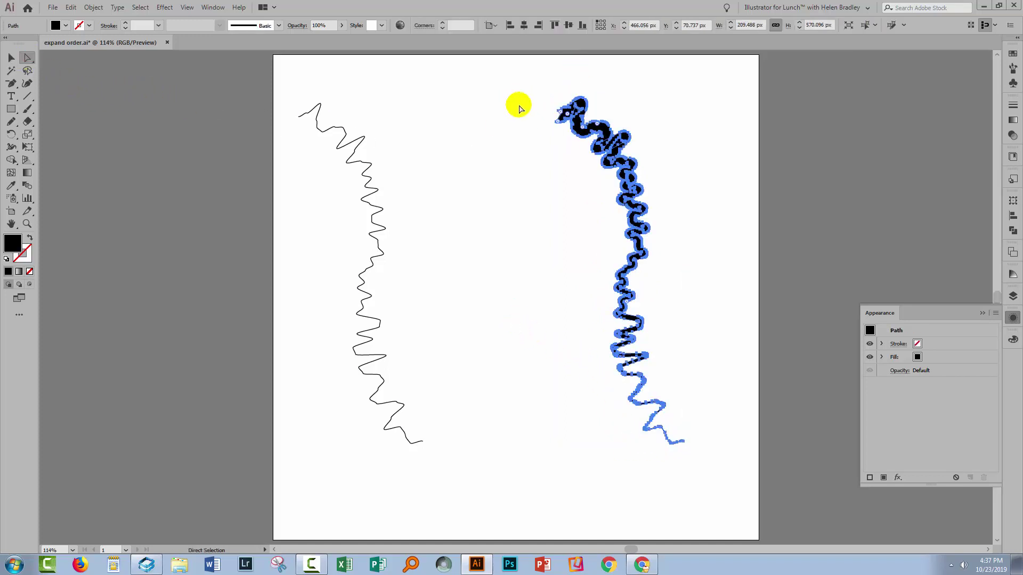
left_click_drag(326, 152, 395, 224)
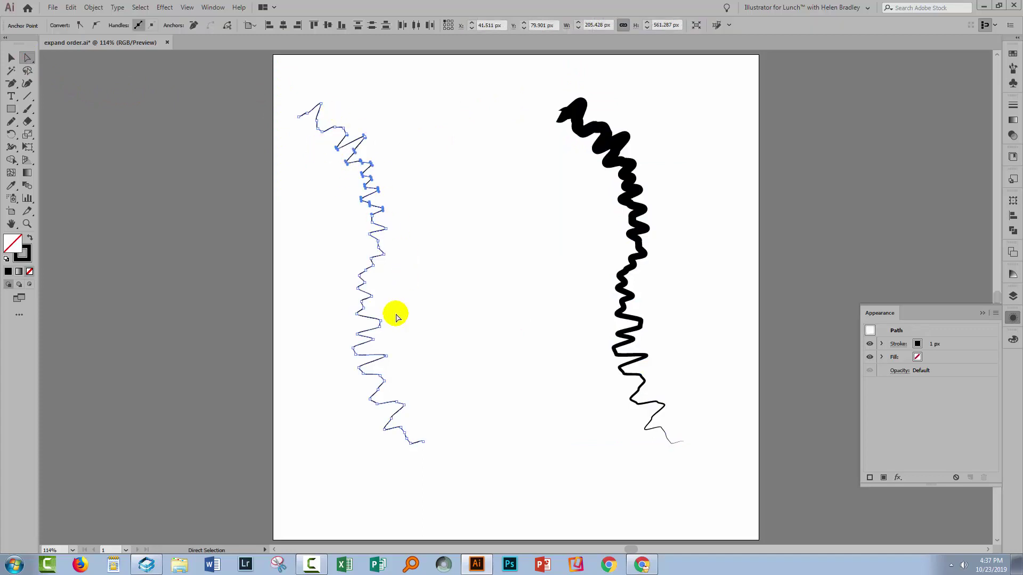
key("ctrl")
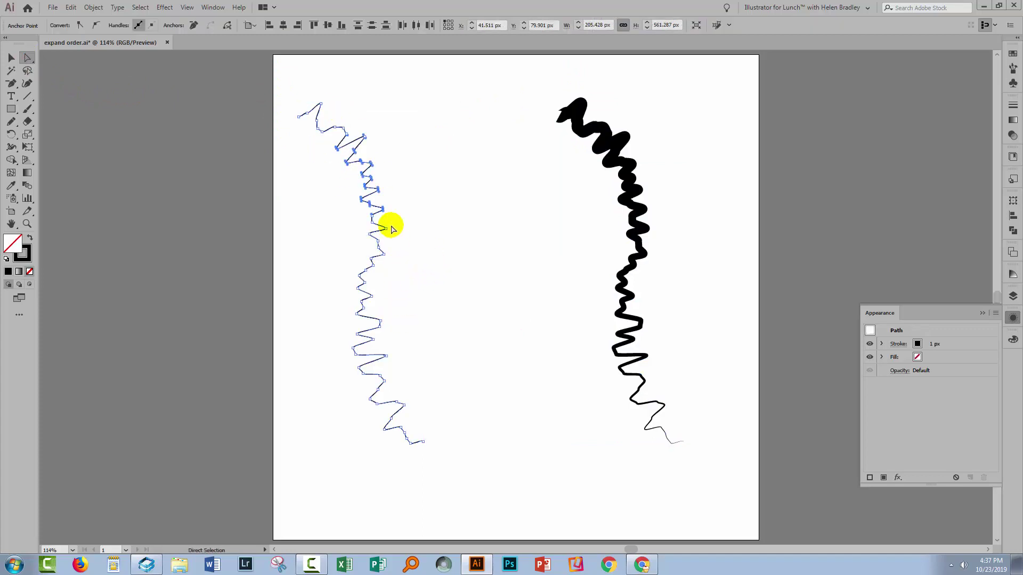
left_click(11, 57)
left_click(510, 158)
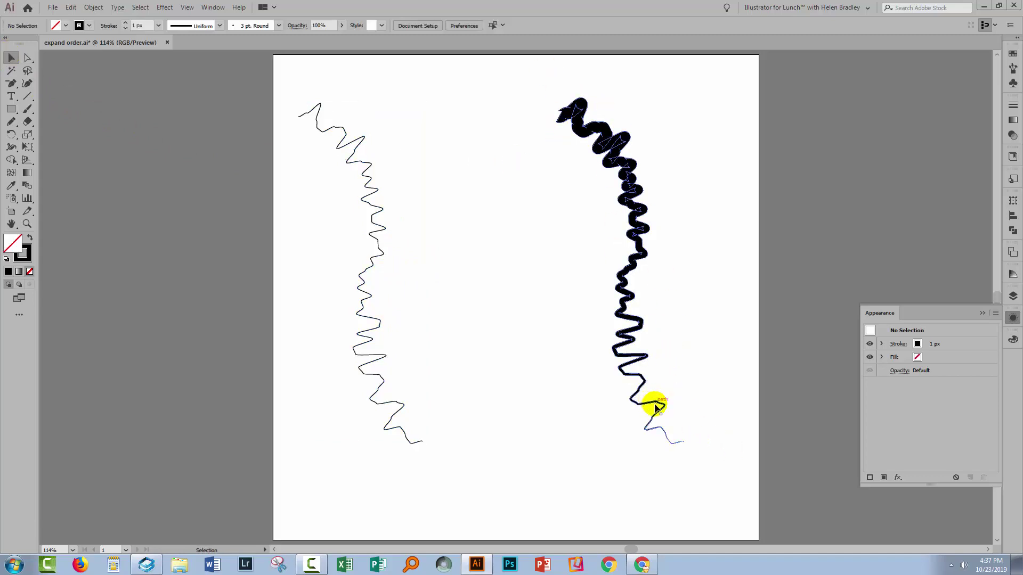
Apply the thick-to-thin width profile and a 20 px stroke to the left zigzag.
left_click_drag(314, 171, 399, 282)
left_click(186, 25)
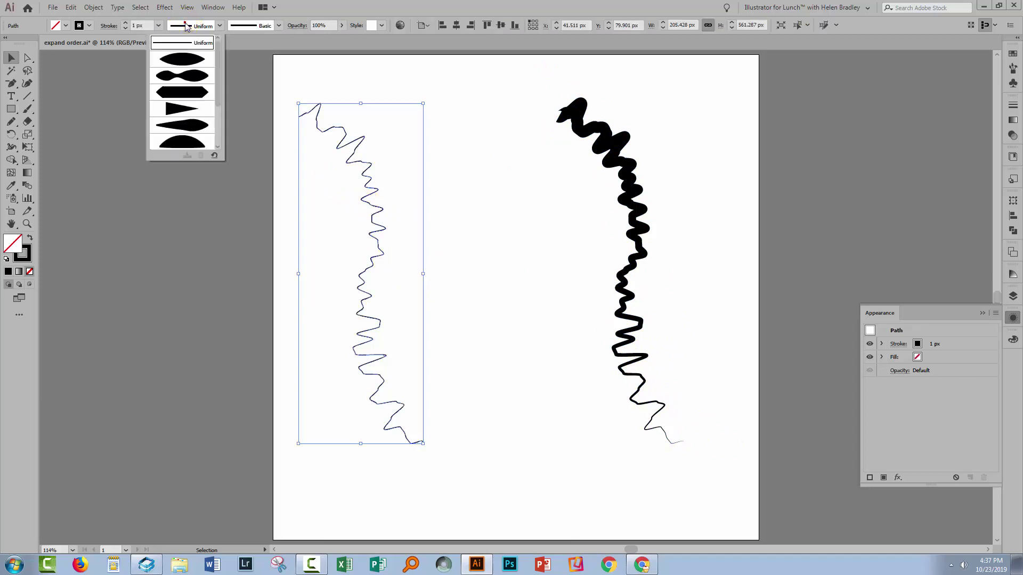
left_click(184, 111)
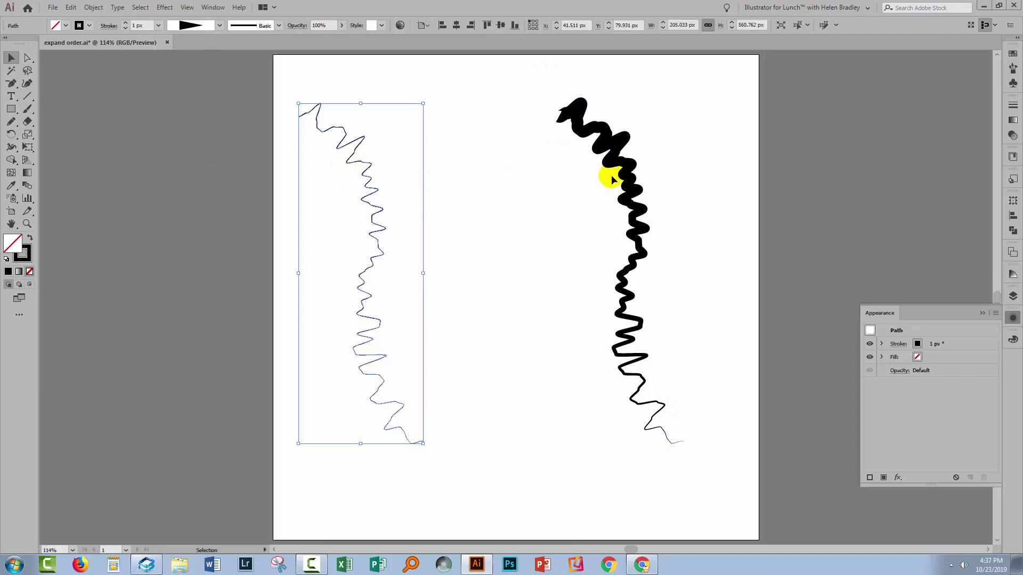
left_click(137, 26)
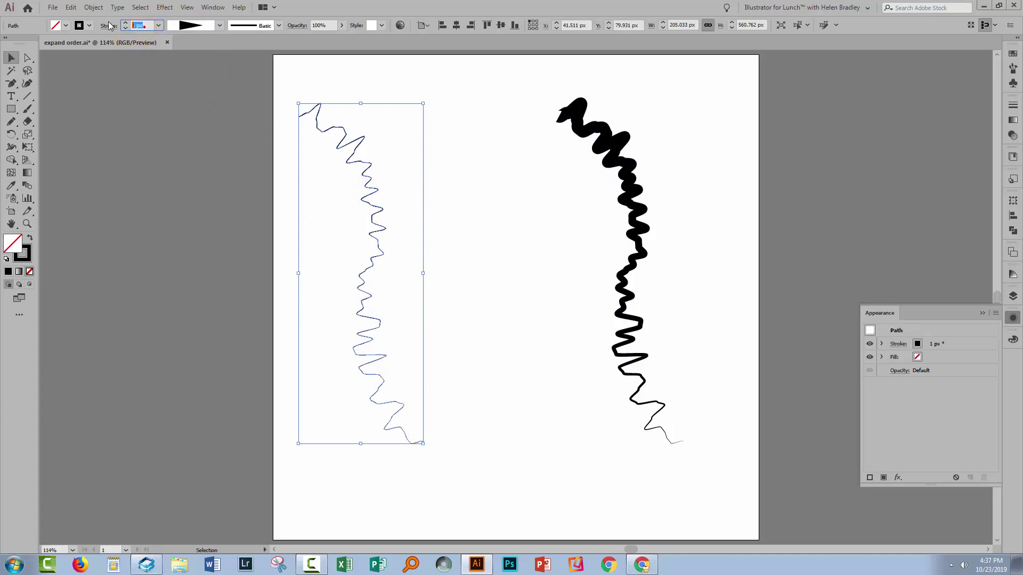
type("20")
key("Tab")
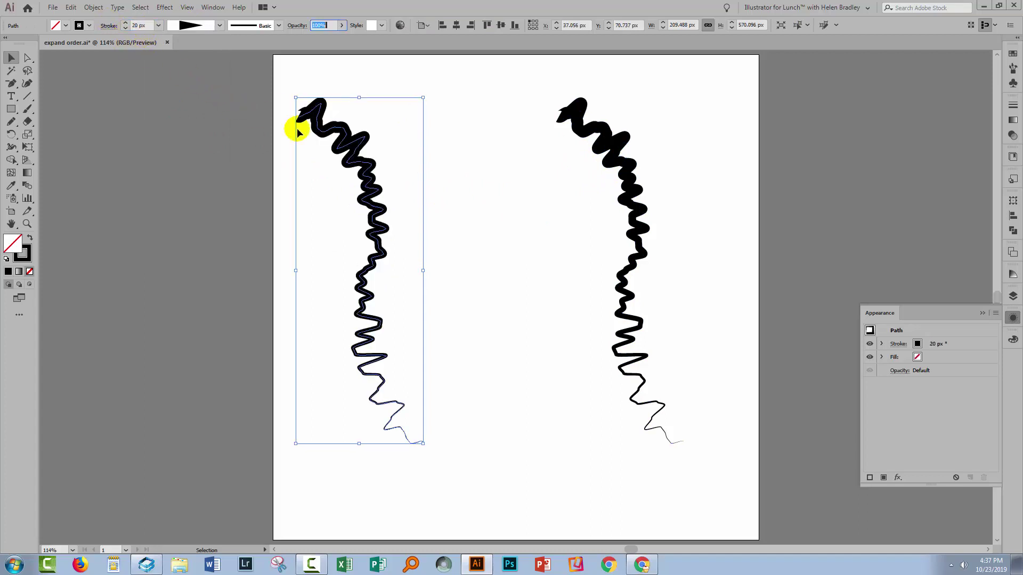
left_click(416, 192)
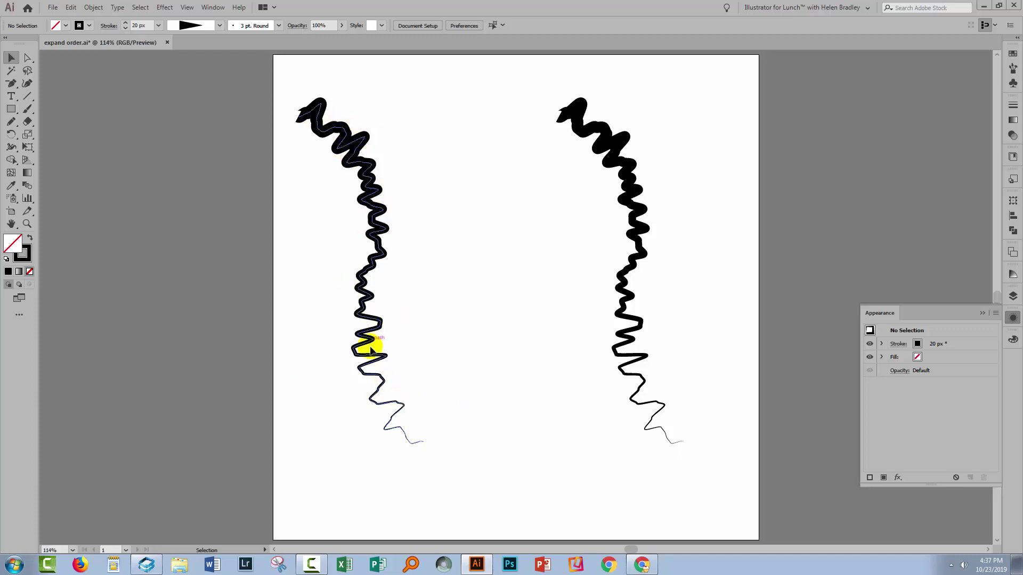
left_click(363, 290)
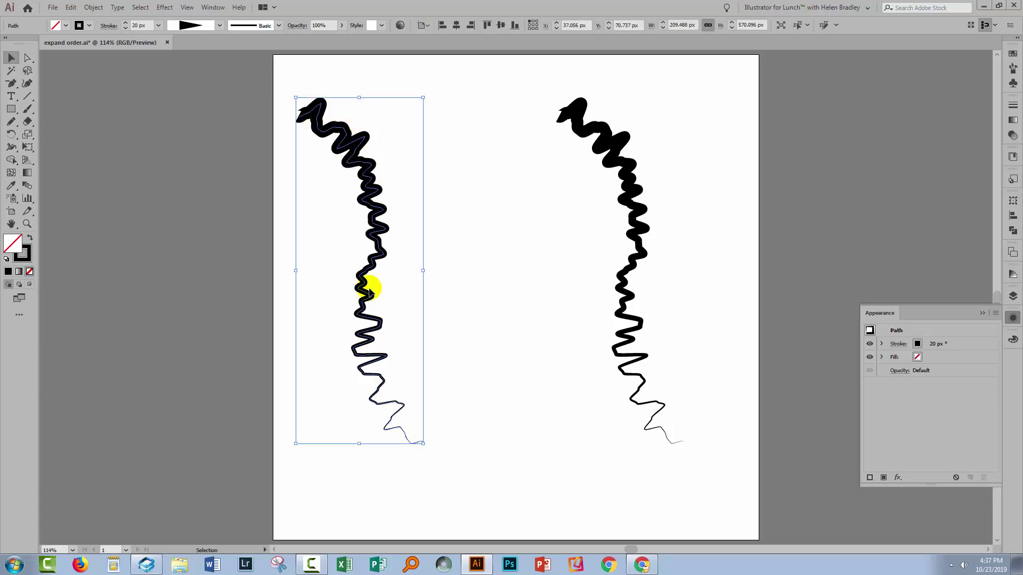
left_click(464, 276)
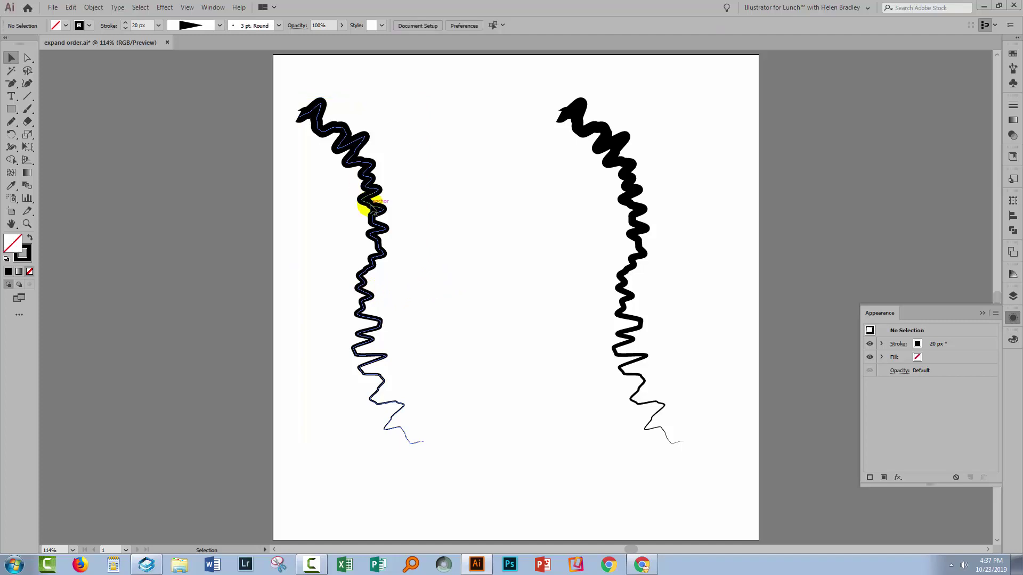